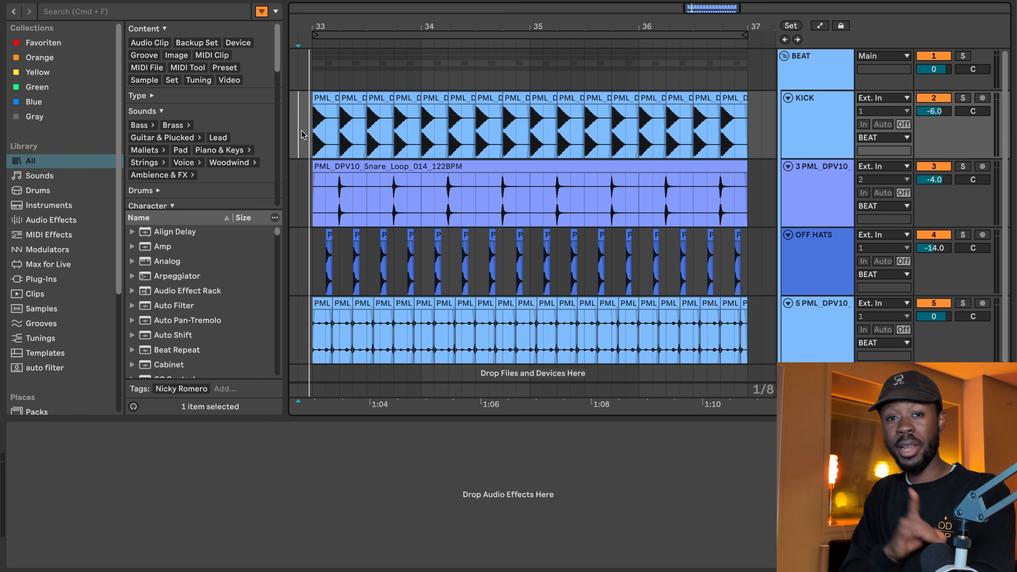
Play the drum loop from bar 33 and view the Delay devices on the snare and KICK tracks
{"action": "key", "text": "space"}
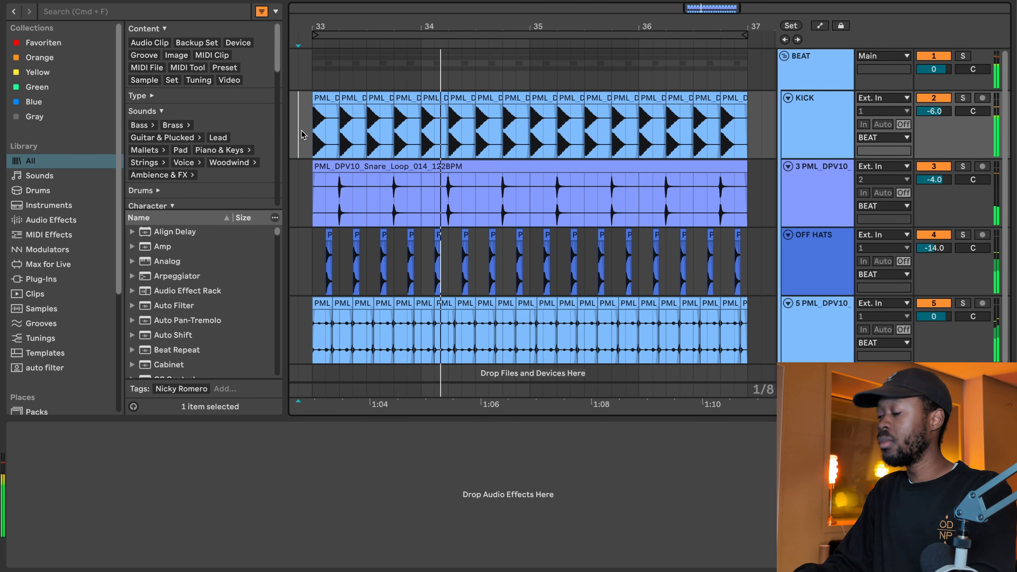
{"action": "key", "text": "space"}
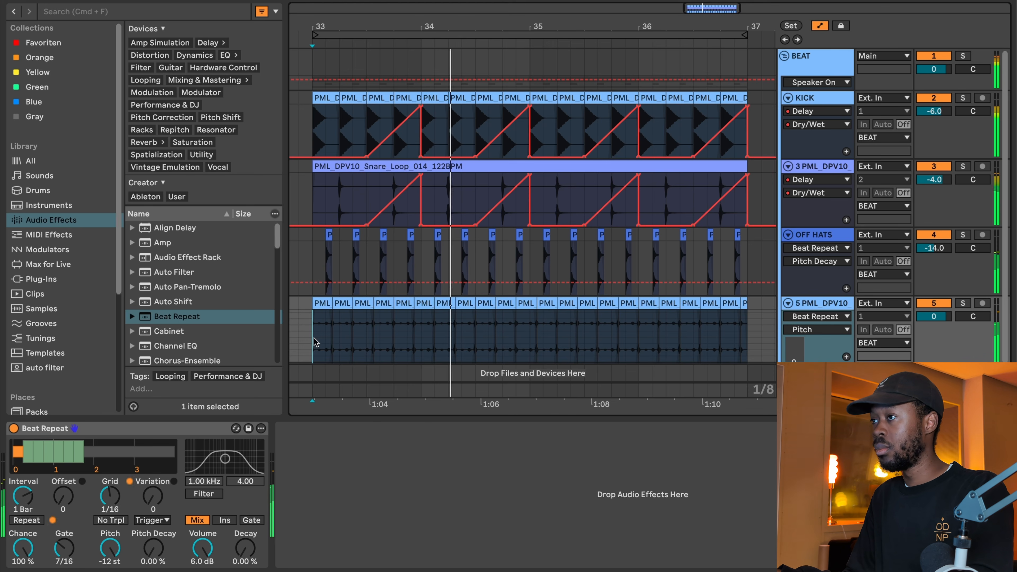
{"action": "left_click", "coordinate": [314, 198]}
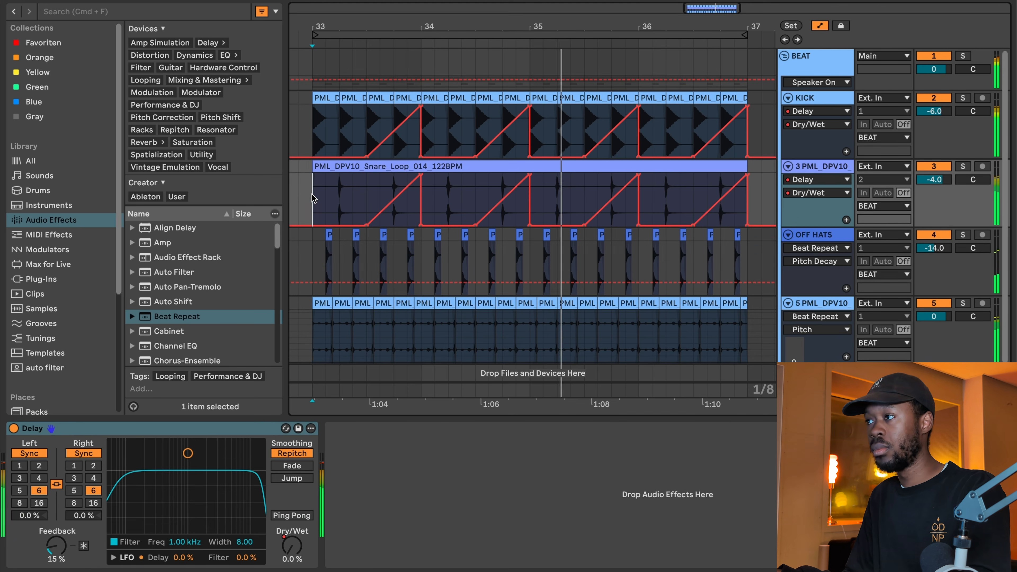
{"action": "left_click", "coordinate": [314, 128]}
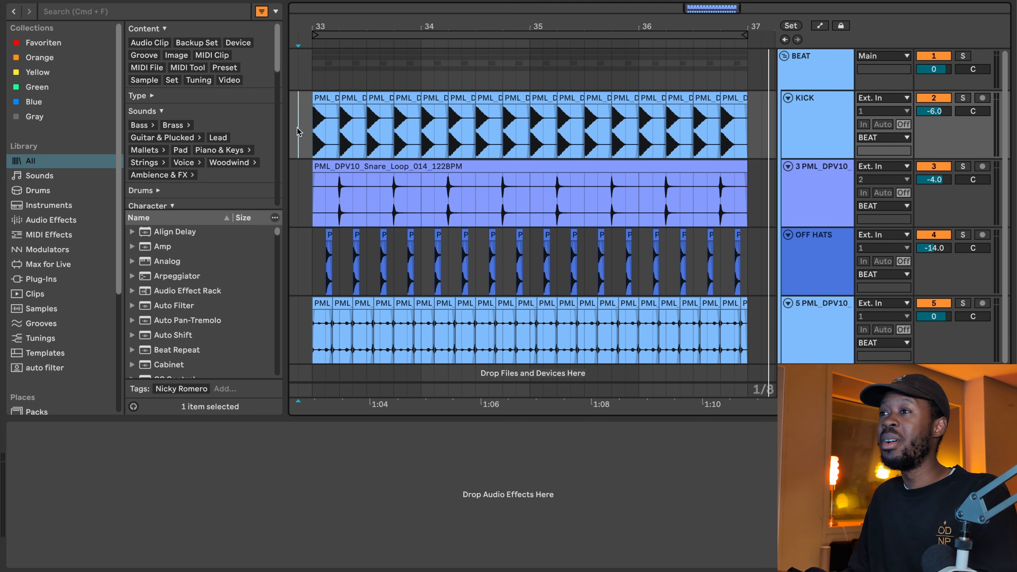
Solo the KICK track and play it on its own from bar 33
{"action": "key", "text": "s"}
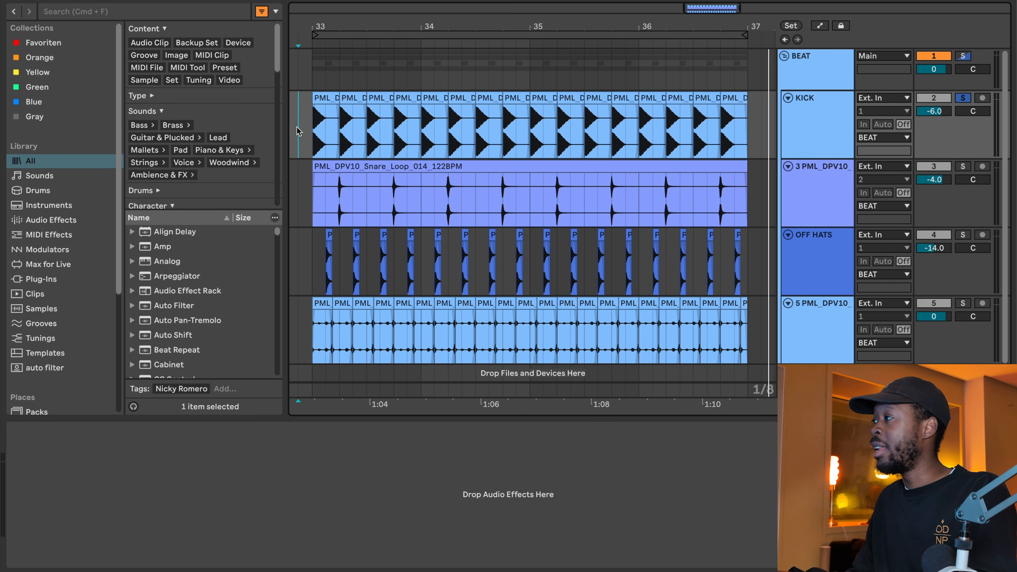
{"action": "left_click", "coordinate": [309, 132]}
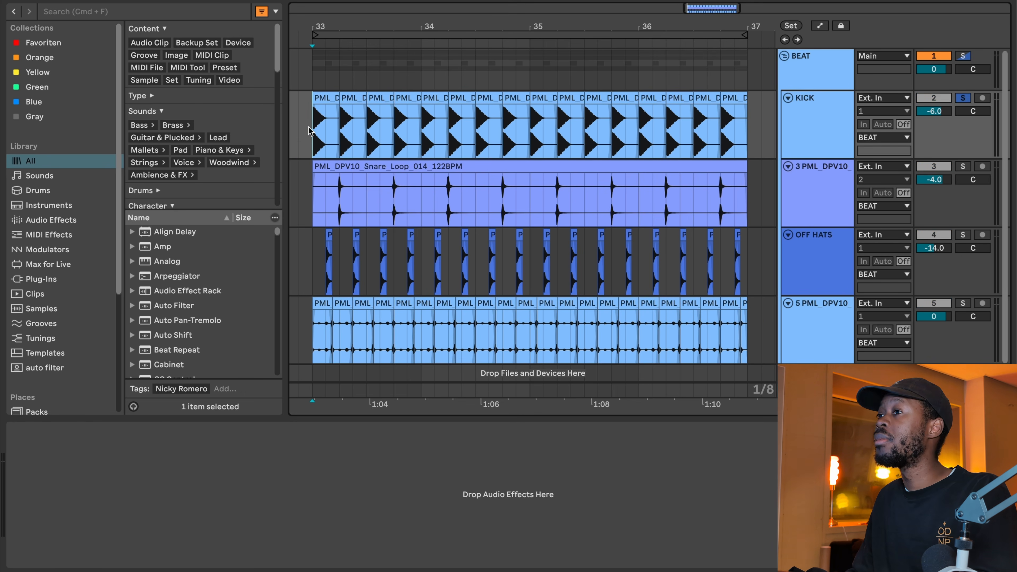
{"action": "key", "text": "space"}
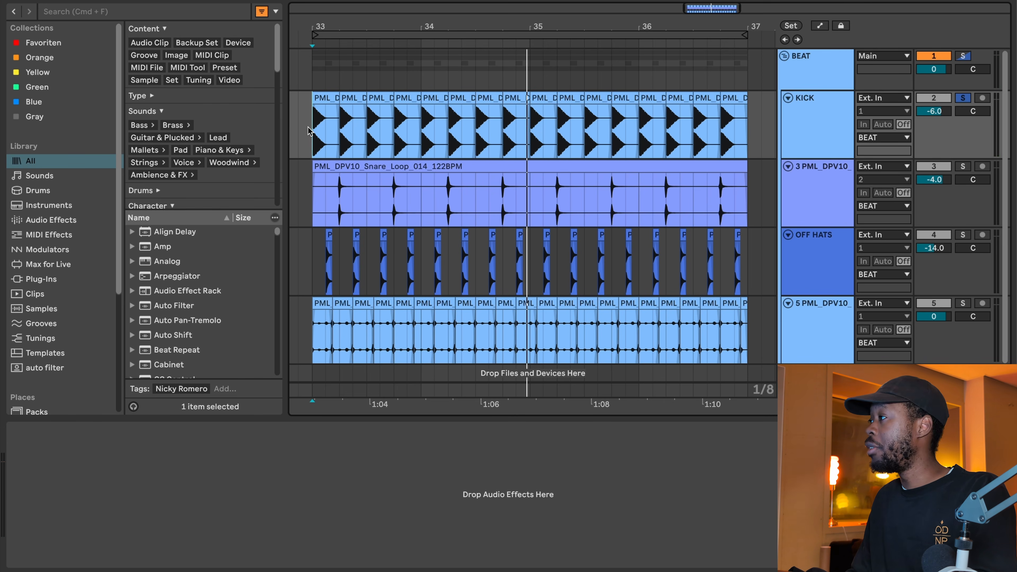
Add Delay to the KICK track with filter frequency 2.17 kHz, width 7.61 and feedback 16 %
{"action": "left_click", "coordinate": [799, 128]}
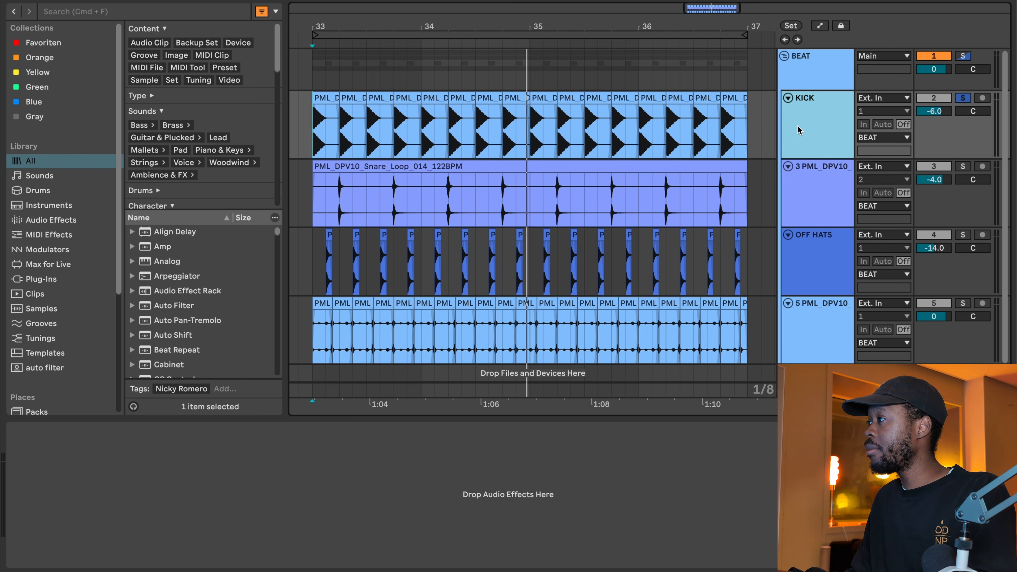
{"action": "left_click", "coordinate": [64, 220]}
{"action": "scroll", "coordinate": [186, 269], "scroll_direction": "down", "scroll_amount": 8}
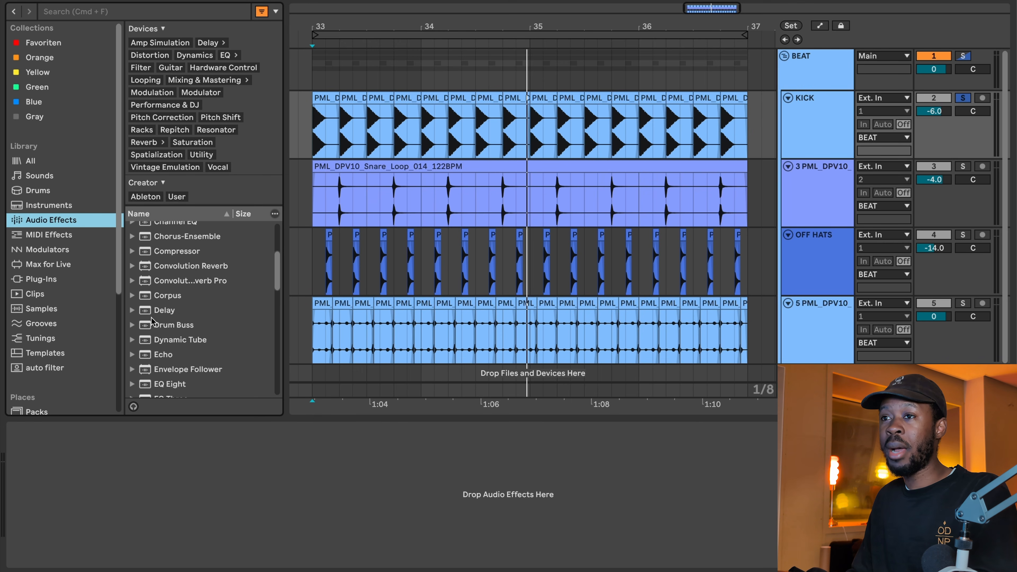
{"action": "double_click", "coordinate": [164, 310]}
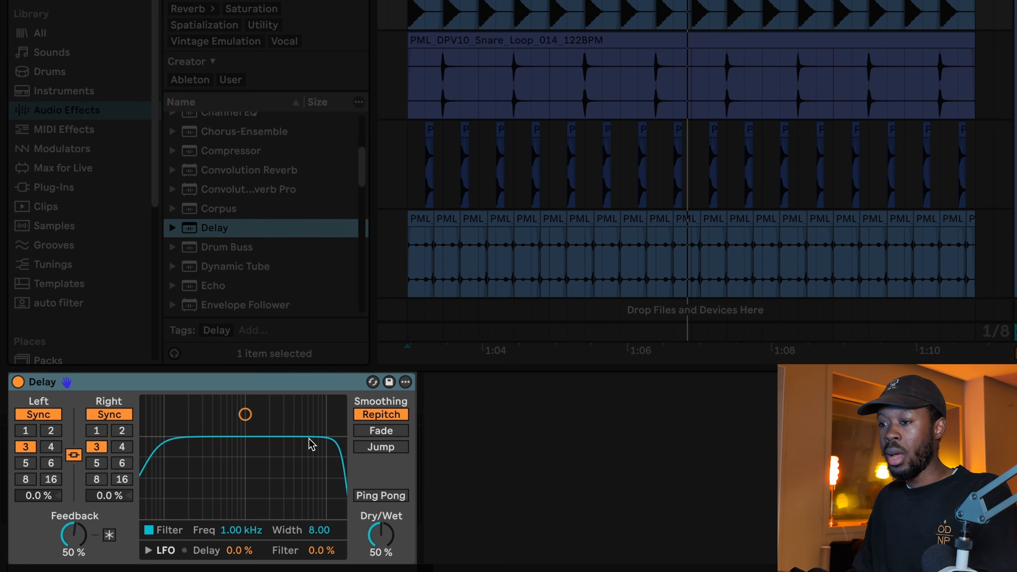
{"action": "left_click_drag", "start_coordinate": [246, 415], "coordinate": [270, 420]}
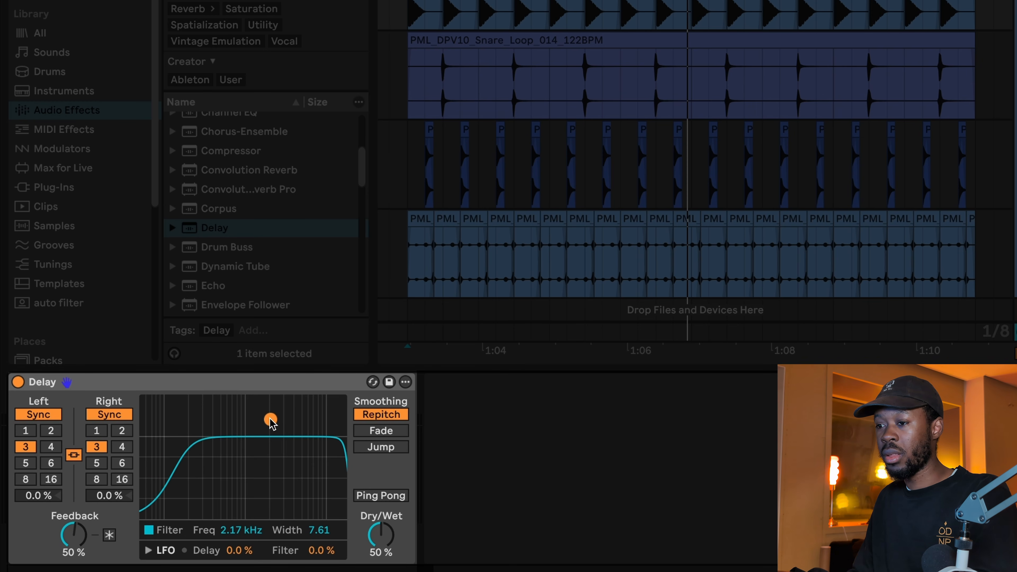
{"action": "left_click", "coordinate": [79, 538]}
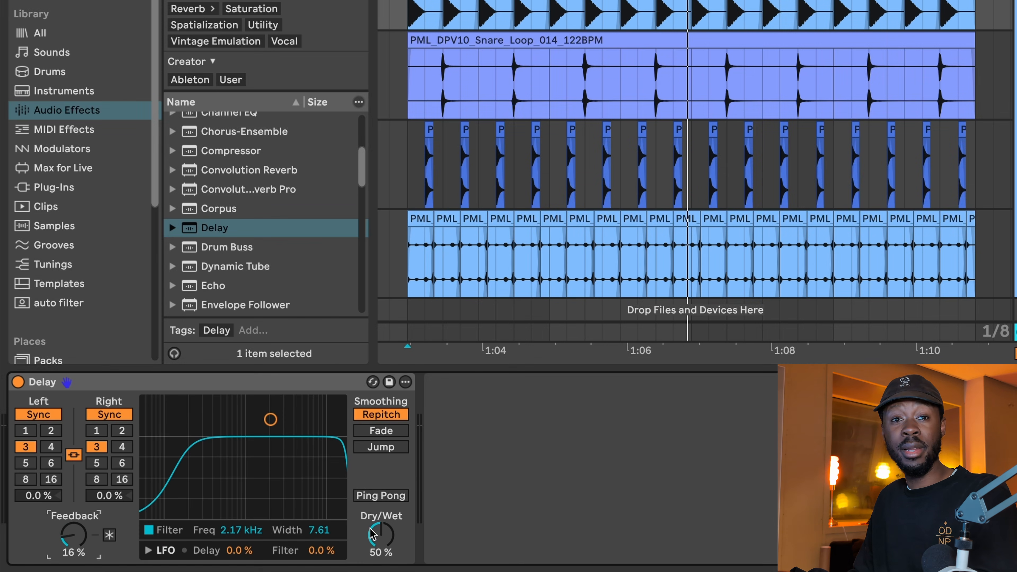
Automate the KICK Delay's Dry/Wet from 0 to 100 % over bar 33's second half, repeat it through bar 36, and reset it to 0 % at bar 37
{"action": "key", "text": "a"}
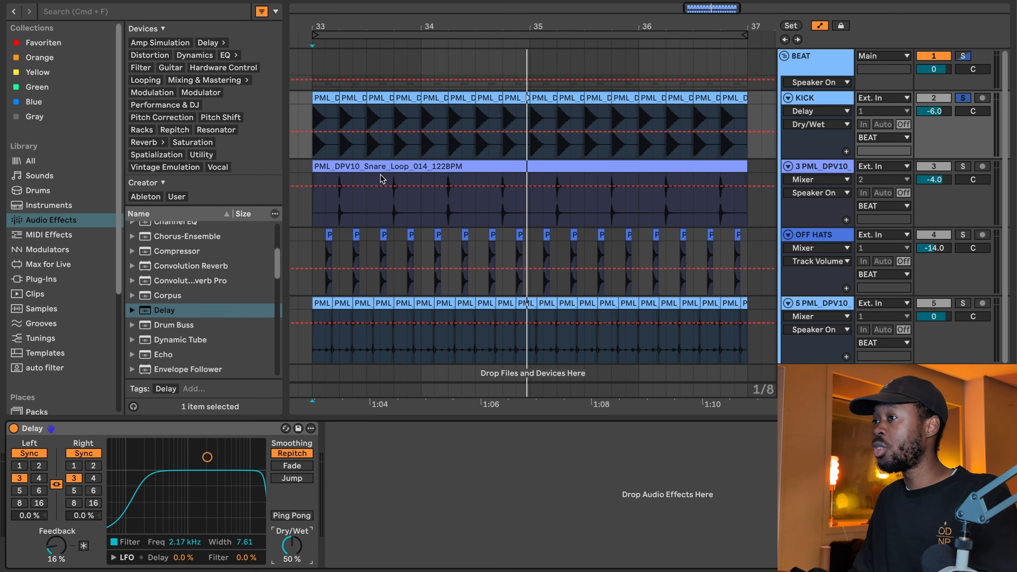
{"action": "left_click_drag", "start_coordinate": [420, 132], "coordinate": [369, 160]}
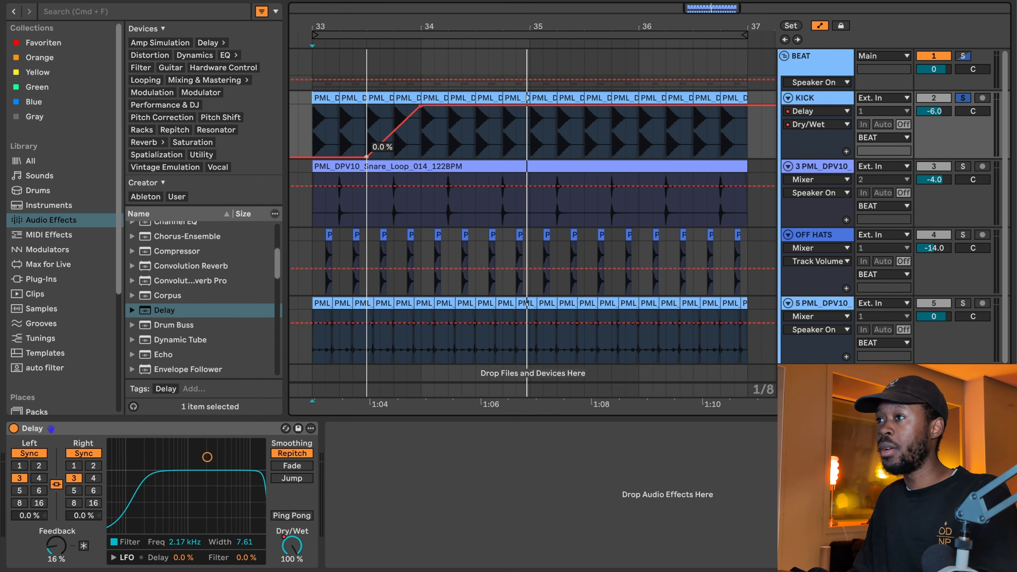
{"action": "left_click_drag", "start_coordinate": [316, 138], "coordinate": [418, 139]}
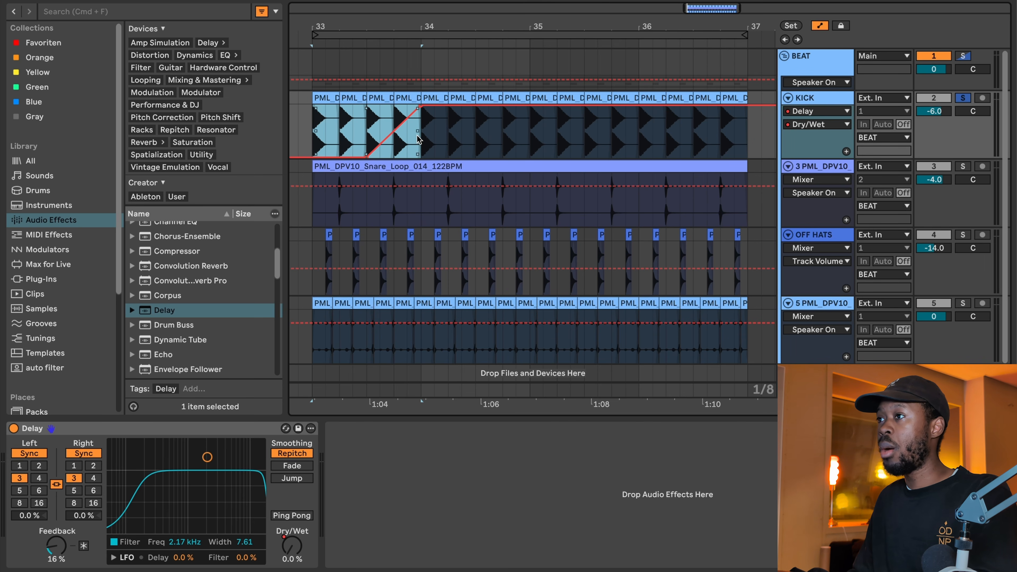
{"action": "key", "text": "super+d"}
{"action": "key", "text": "super+d"}
{"action": "key", "text": "super+d"}
{"action": "left_click", "coordinate": [761, 115]}
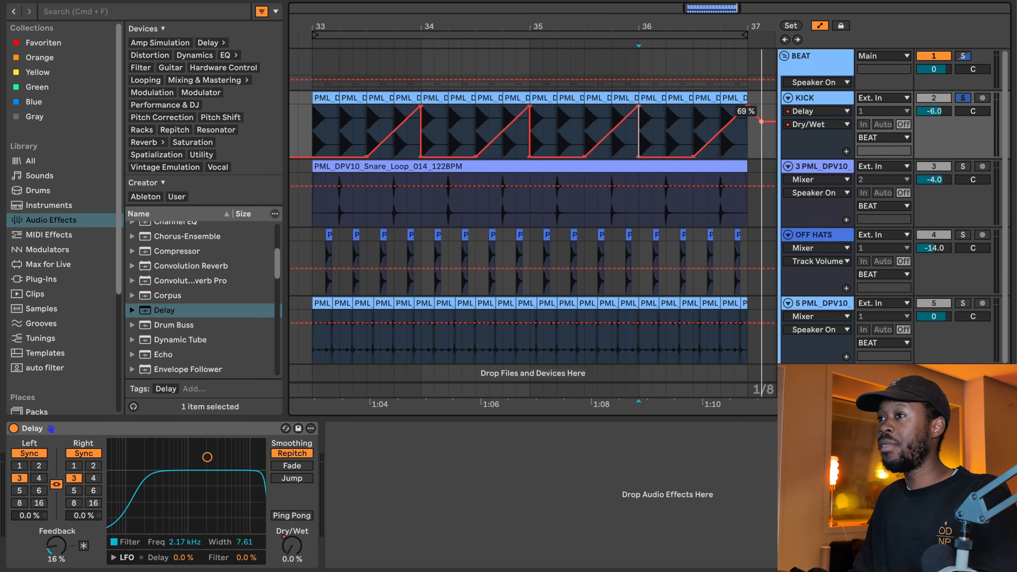
Play the soloed KICK track from bar 33 to hear its delay automation
{"action": "left_click", "coordinate": [313, 139]}
{"action": "key", "text": "space"}
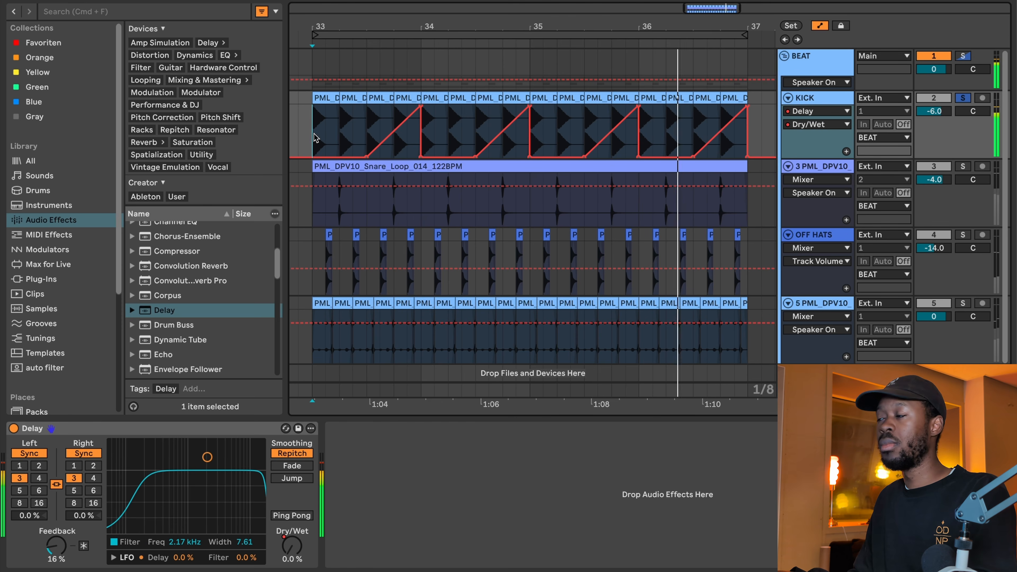
{"action": "key", "text": "space"}
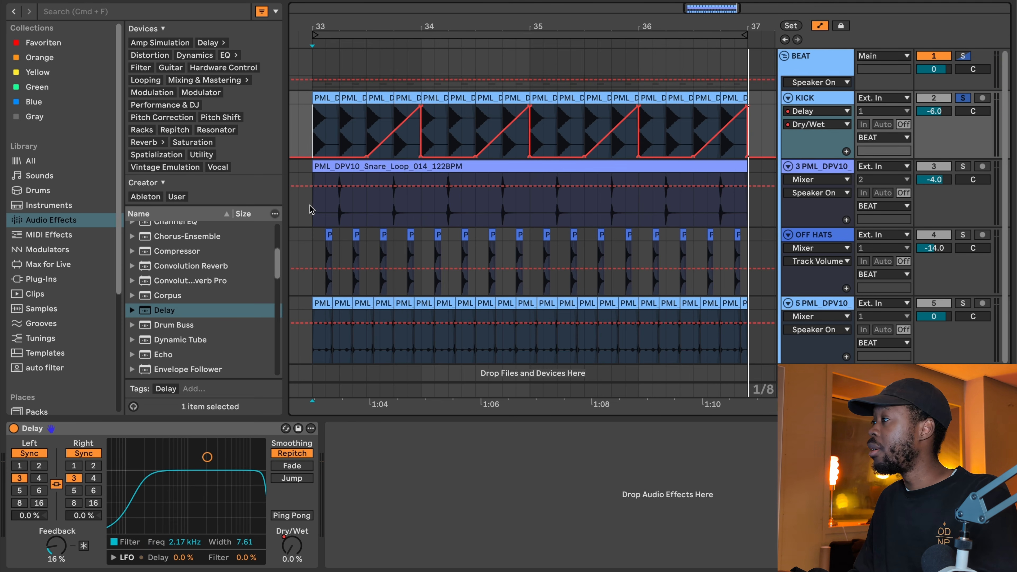
Solo the snare loop track and play it from bar 33
{"action": "left_click", "coordinate": [311, 211]}
{"action": "key", "text": "s"}
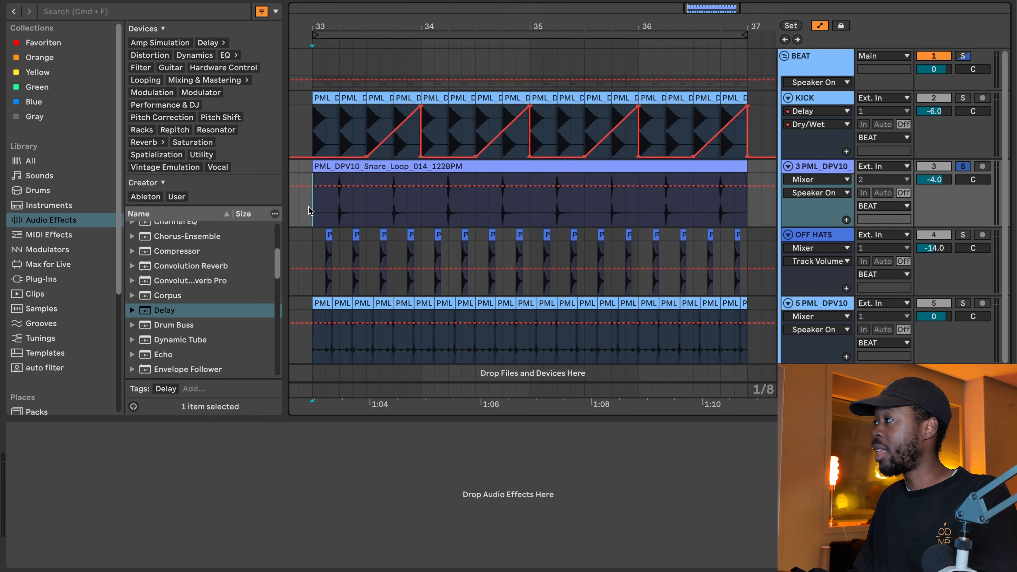
{"action": "key", "text": "space"}
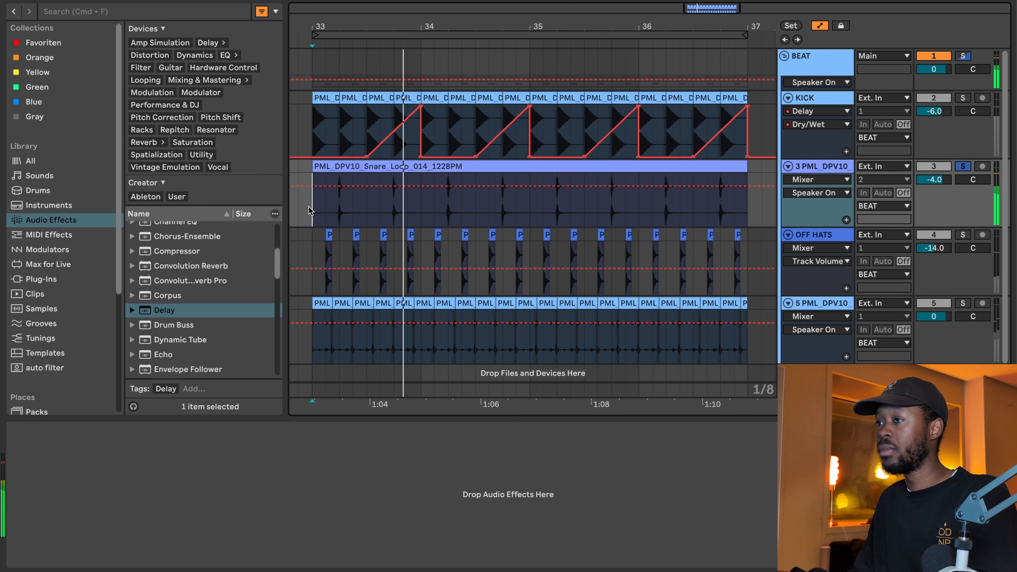
{"action": "key", "text": "space"}
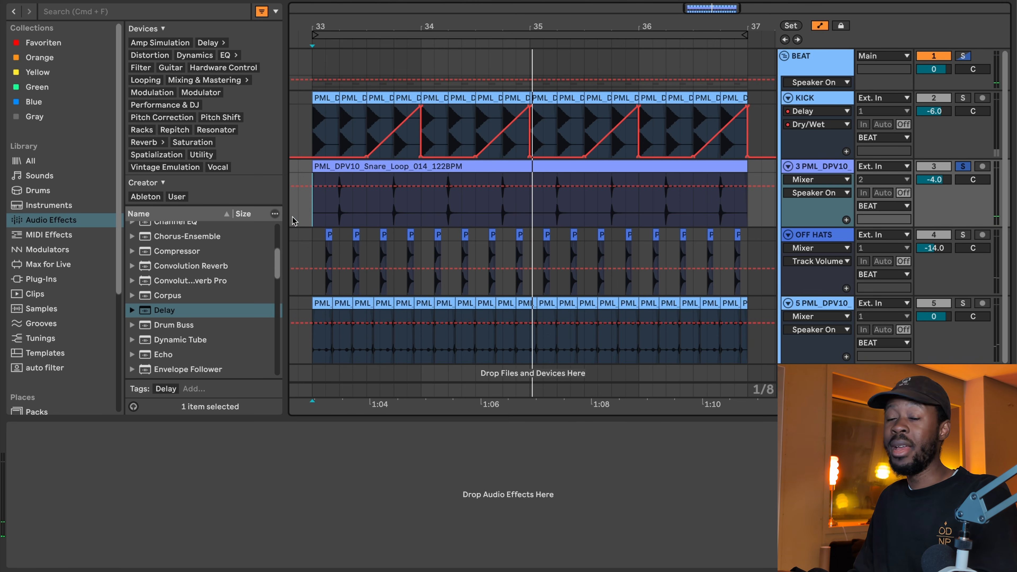
Add Delay to the snare loop track with both delay times at 6 sixteenths and feedback at 15 %
{"action": "scroll", "coordinate": [221, 265], "scroll_direction": "up", "scroll_amount": 5}
{"action": "scroll", "coordinate": [222, 264], "scroll_direction": "down", "scroll_amount": 5}
{"action": "scroll", "coordinate": [223, 265], "scroll_direction": "down", "scroll_amount": 1}
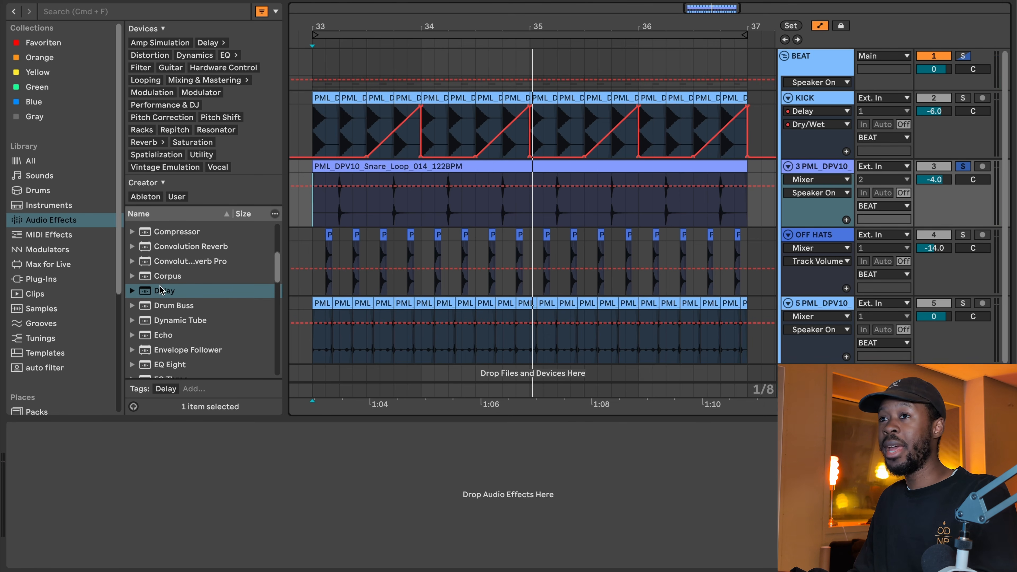
{"action": "left_click", "coordinate": [154, 294]}
{"action": "left_click_drag", "start_coordinate": [323, 246], "coordinate": [412, 212]}
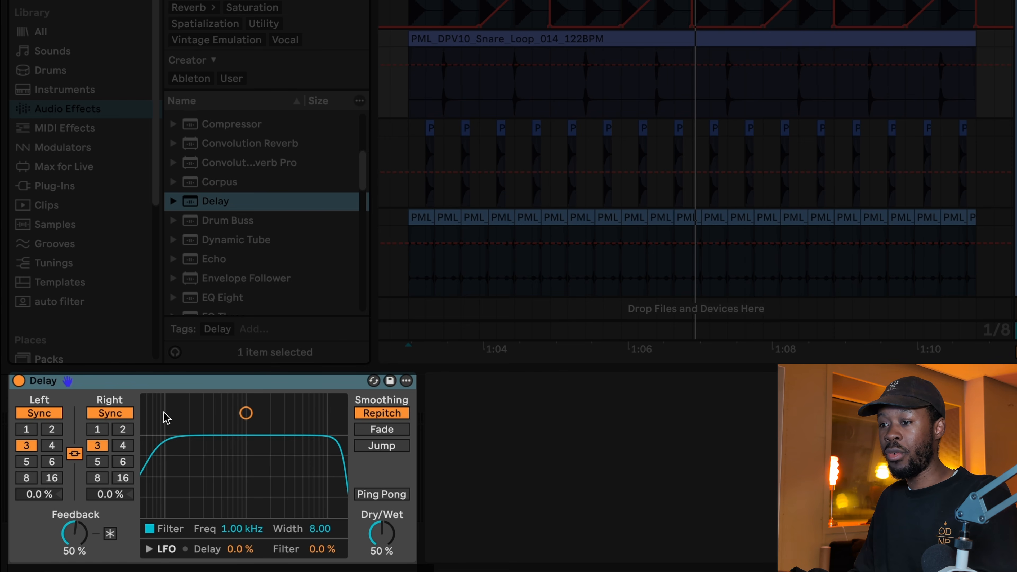
{"action": "left_click", "coordinate": [59, 466]}
{"action": "left_click", "coordinate": [74, 537]}
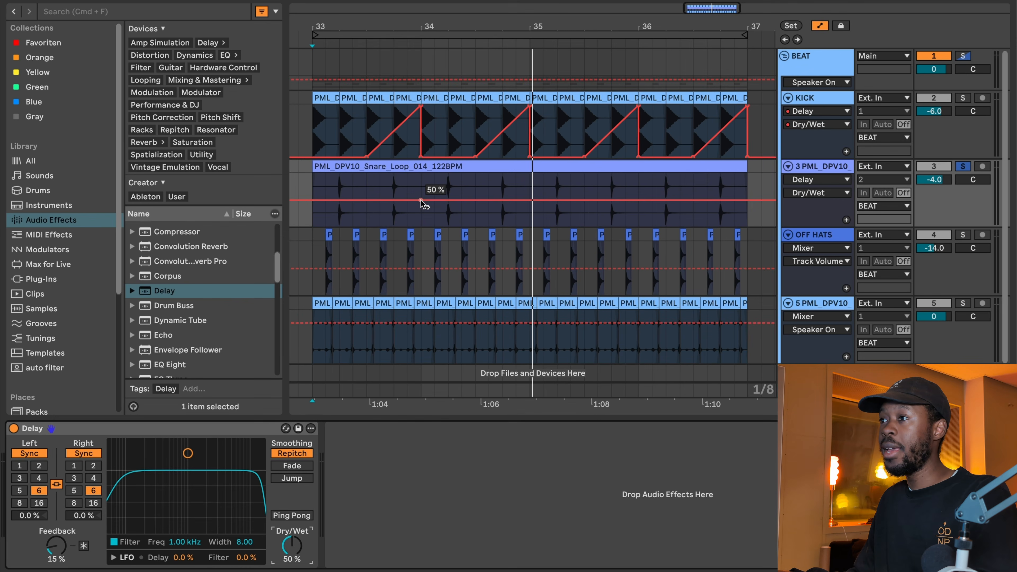
Automate the snare Delay's Dry/Wet from 0 to 100 % in bar 33's second half, repeat it through bar 36, and drop it to 0 % at bar 37
{"action": "left_click_drag", "start_coordinate": [421, 201], "coordinate": [367, 225]}
{"action": "left_click_drag", "start_coordinate": [315, 200], "coordinate": [418, 204]}
{"action": "key", "text": "super+d"}
{"action": "key", "text": "super+d"}
{"action": "key", "text": "super+d"}
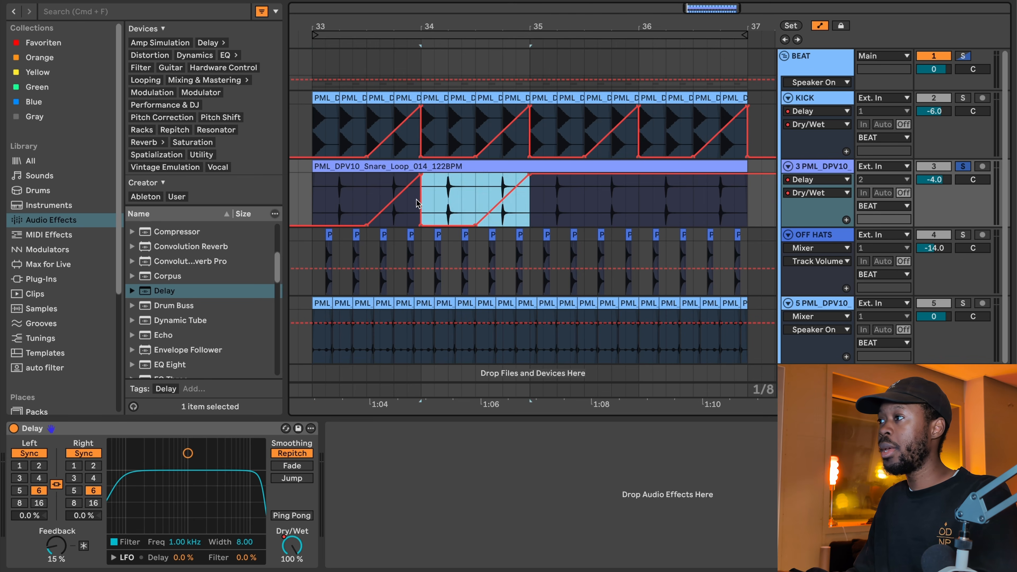
{"action": "left_click_drag", "start_coordinate": [762, 175], "coordinate": [748, 225]}
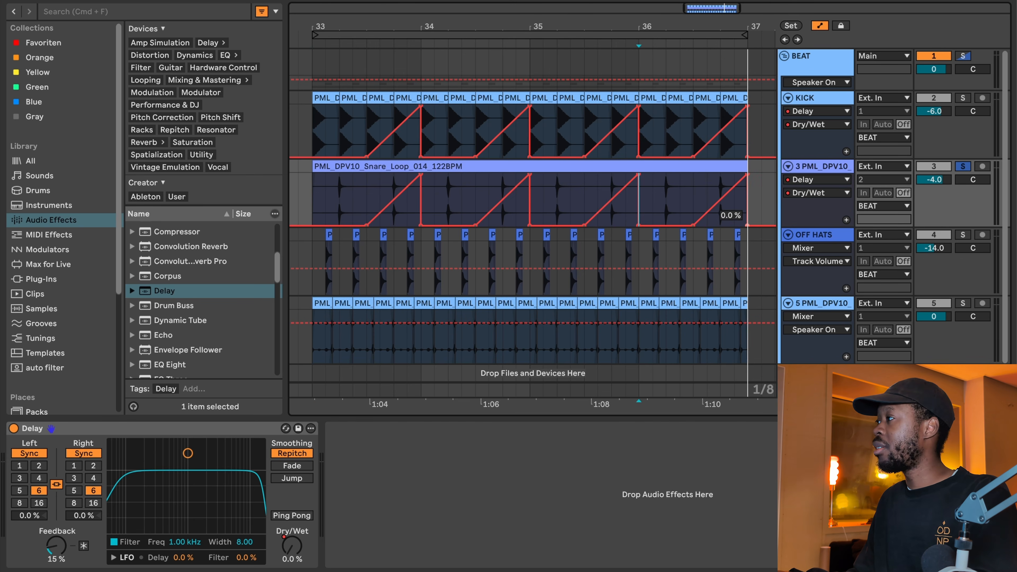
Play the snare track with its delay automation, and solo and audition the OFF HATS track
{"action": "left_click", "coordinate": [313, 199]}
{"action": "key", "text": "space"}
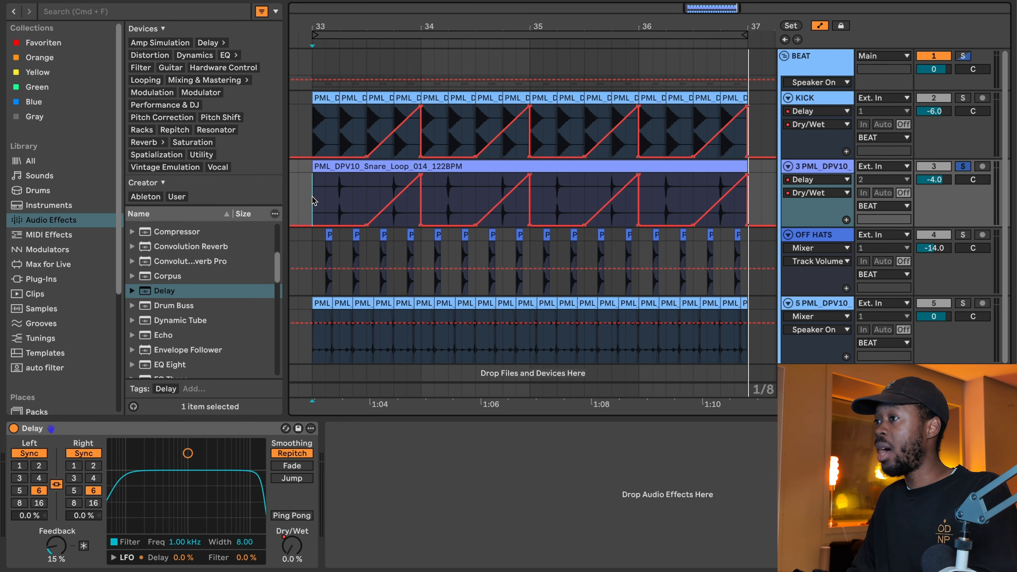
{"action": "left_click", "coordinate": [317, 254]}
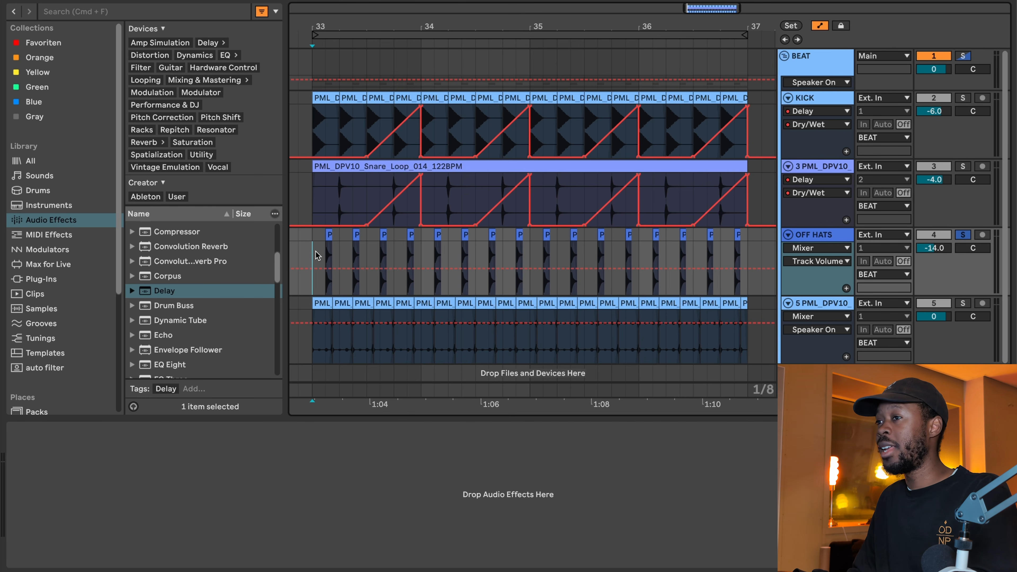
{"action": "key", "text": "space"}
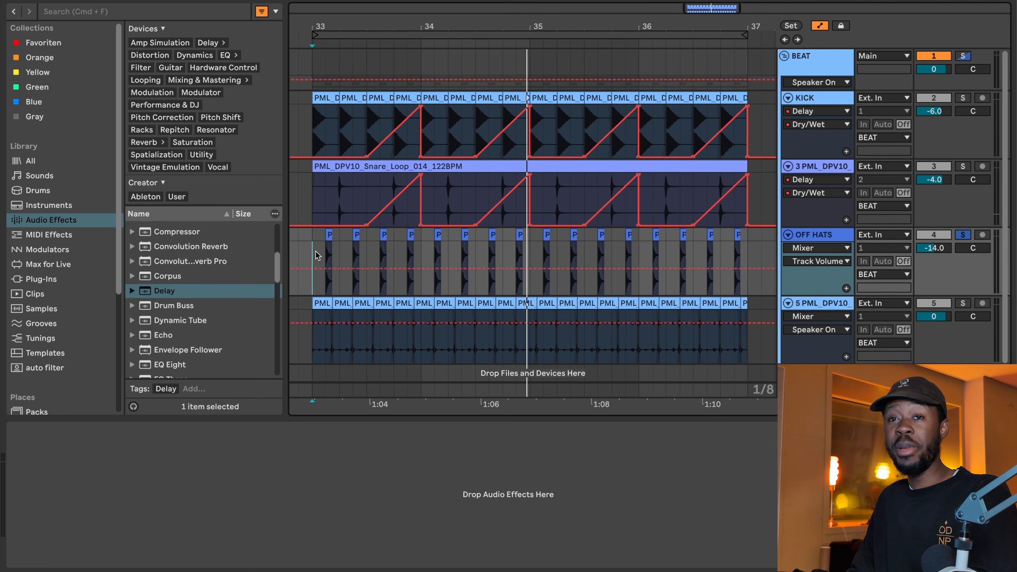
Add Beat Repeat to the OFF HATS track with Interval set to 1/2 and Offset to 10/16
{"action": "scroll", "coordinate": [191, 303], "scroll_direction": "up", "scroll_amount": 5}
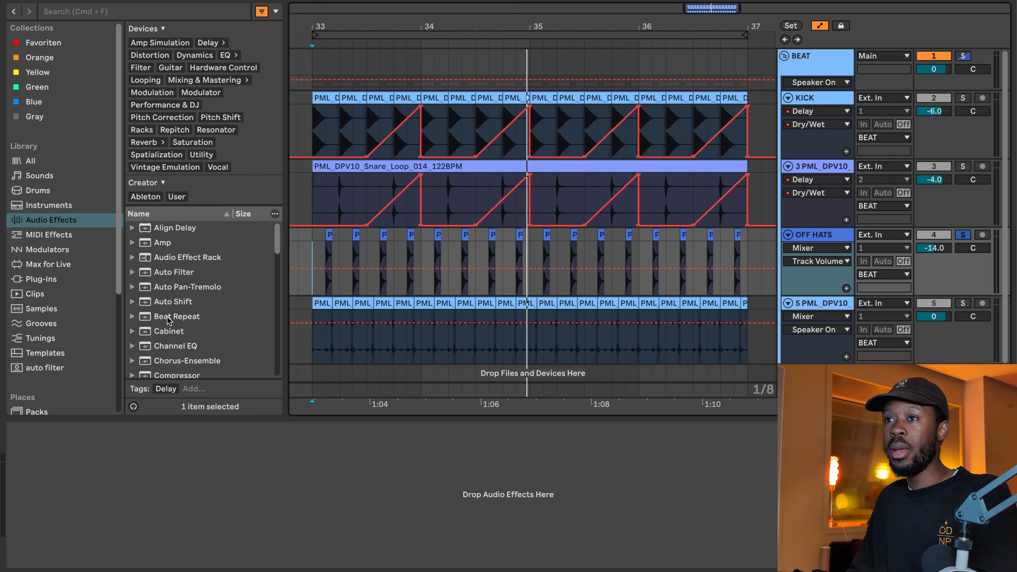
{"action": "double_click", "coordinate": [168, 317]}
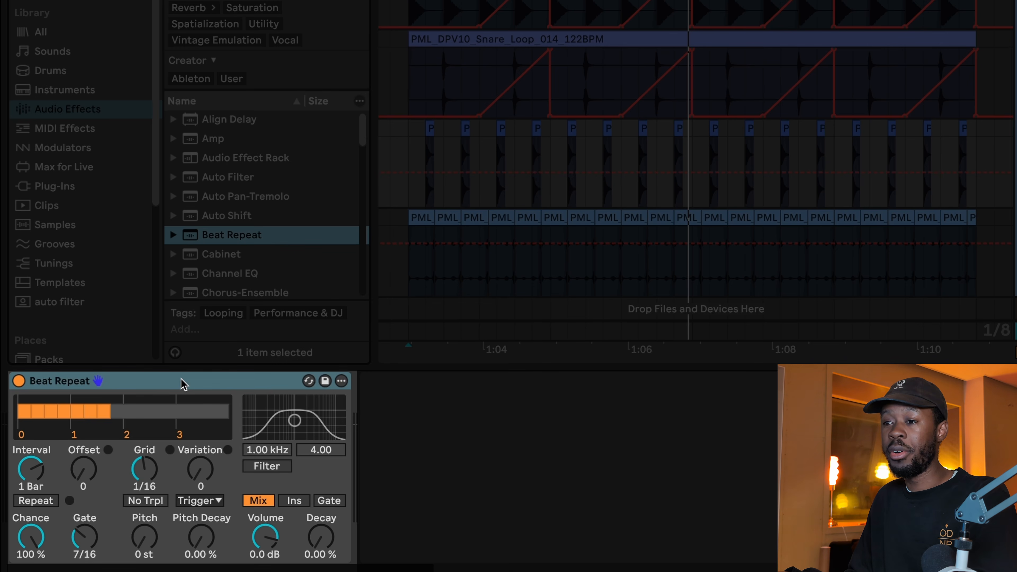
{"action": "left_click_drag", "start_coordinate": [36, 472], "coordinate": [83, 447]}
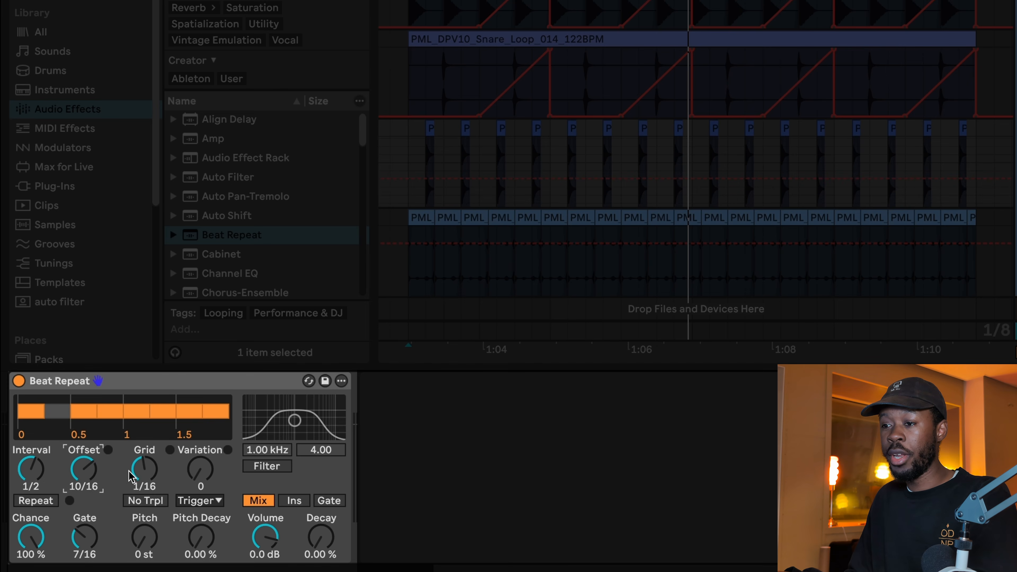
Set the OFF HATS Beat Repeat's Grid to 1/8, Variation to 2 and Gate to 8/16
{"action": "left_click_drag", "start_coordinate": [147, 477], "coordinate": [147, 465]}
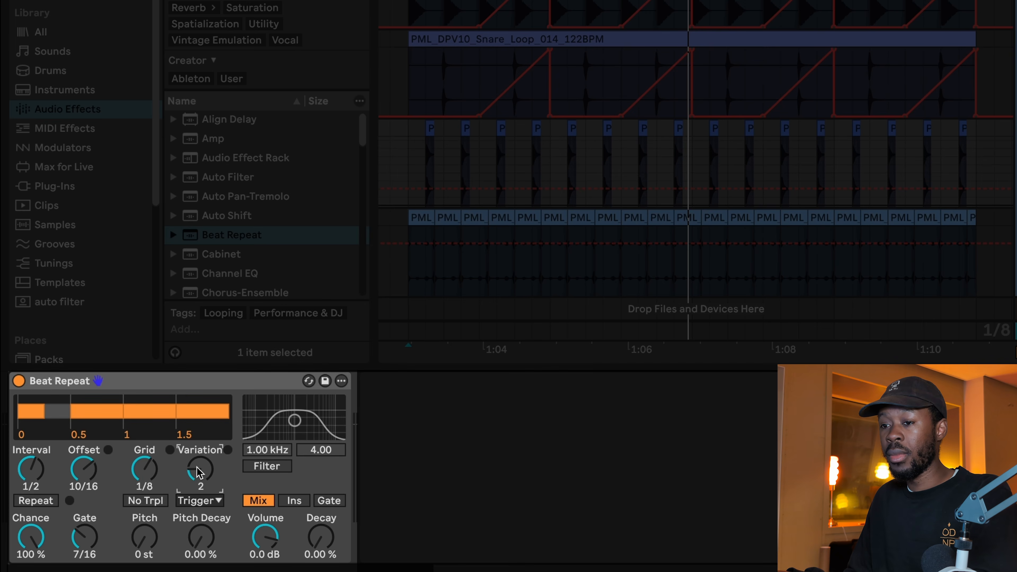
{"action": "left_click", "coordinate": [97, 538]}
{"action": "left_click_drag", "start_coordinate": [89, 540], "coordinate": [88, 533]}
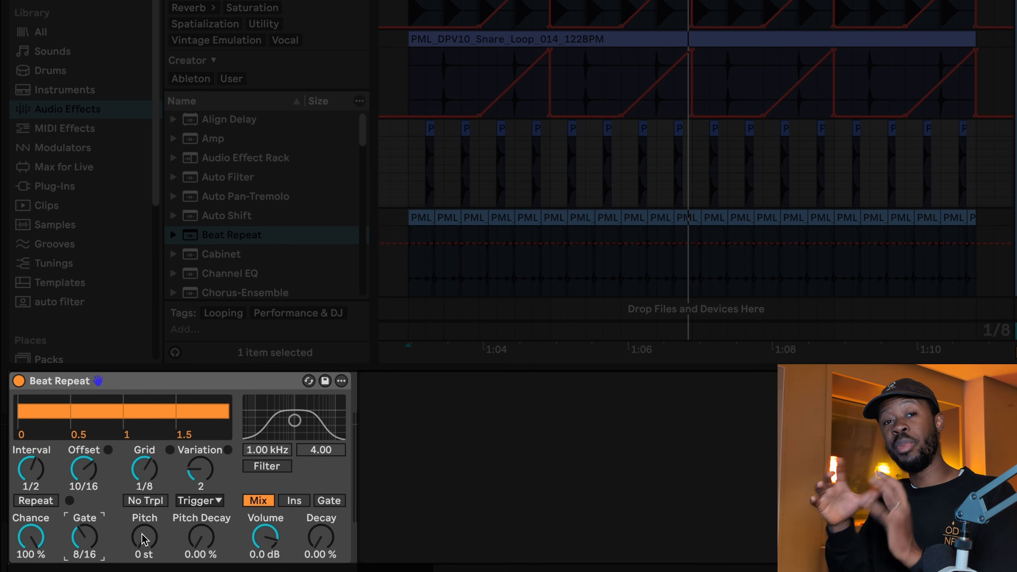
Set the OFF HATS Beat Repeat's Pitch to -12 st and Pitch Decay to 23.0 %
{"action": "left_click", "coordinate": [148, 541]}
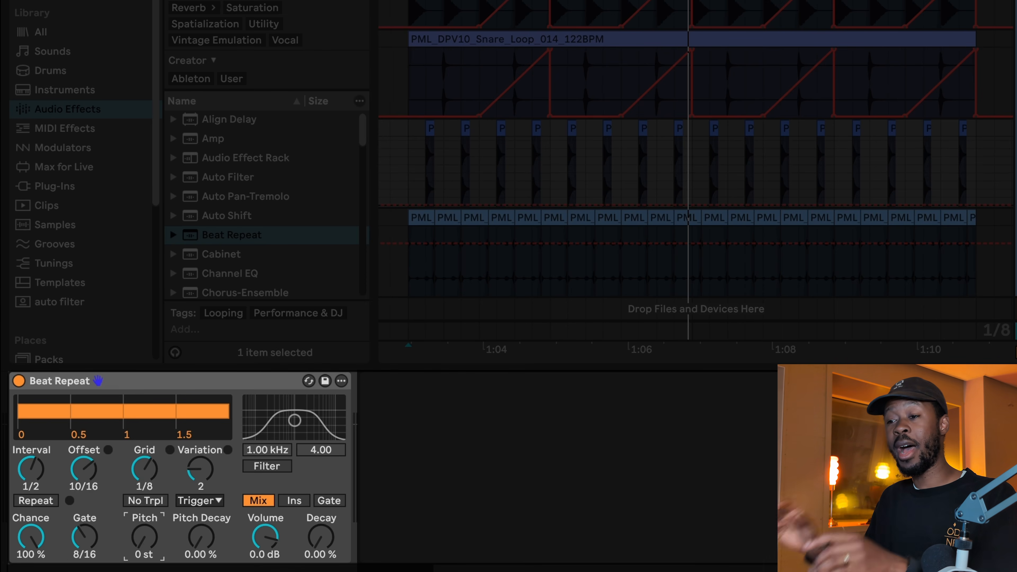
{"action": "left_click_drag", "start_coordinate": [148, 541], "coordinate": [159, 545]}
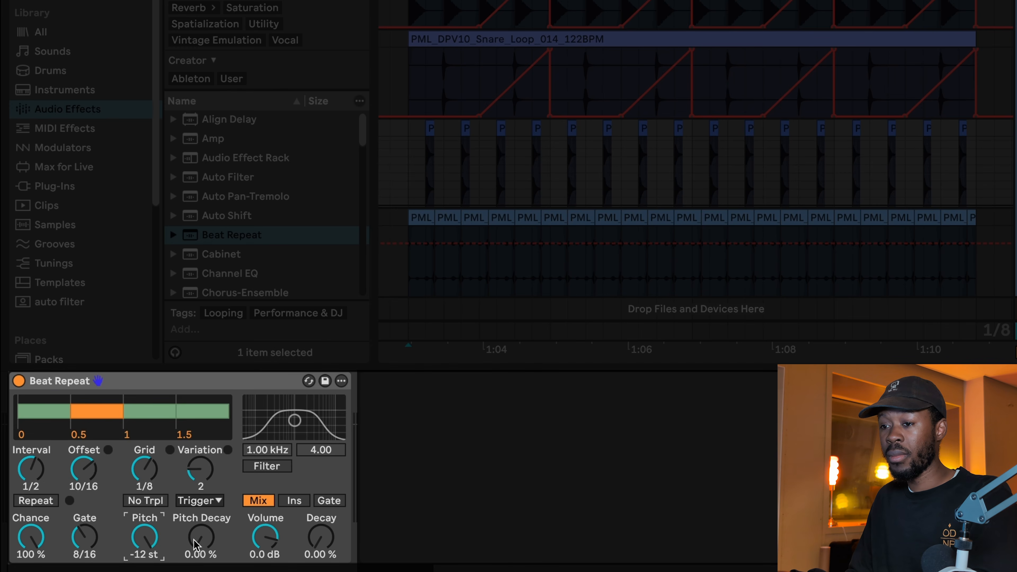
{"action": "left_click", "coordinate": [202, 541]}
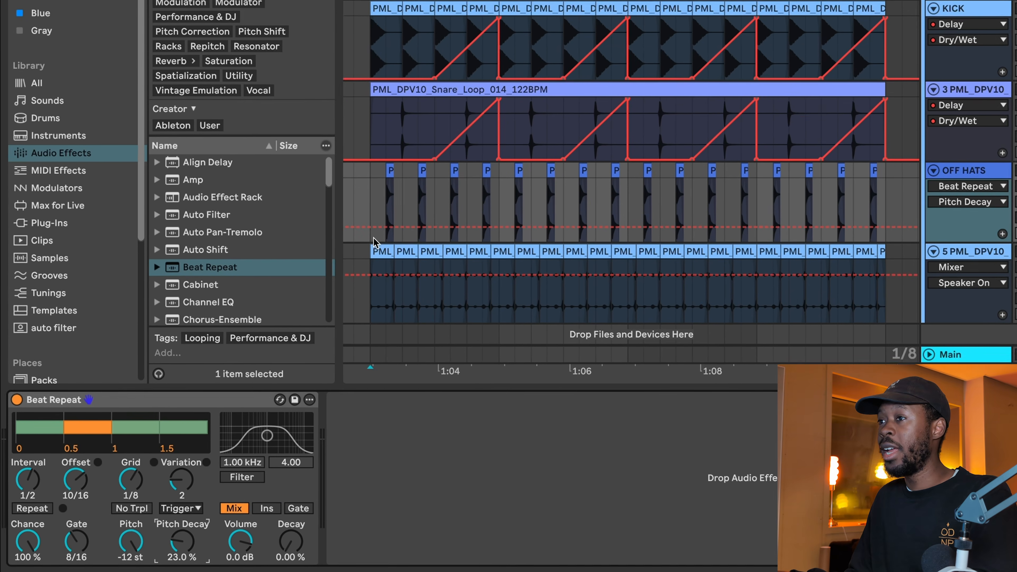
Play the OFF HATS track from bar 33 with its Beat Repeat, and solo and audition track 5 PML_DPV10
{"action": "left_click", "coordinate": [409, 153]}
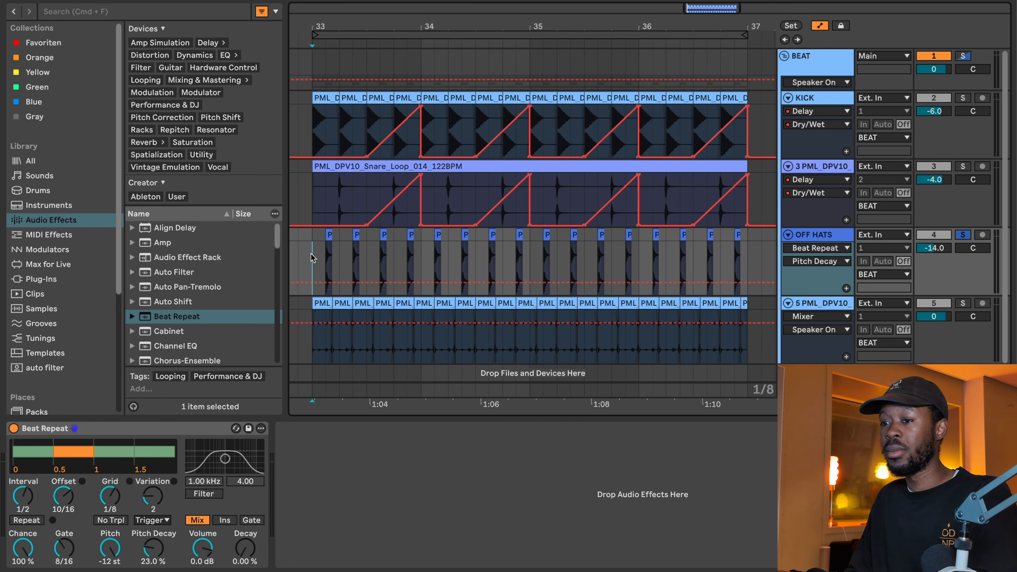
{"action": "key", "text": "space"}
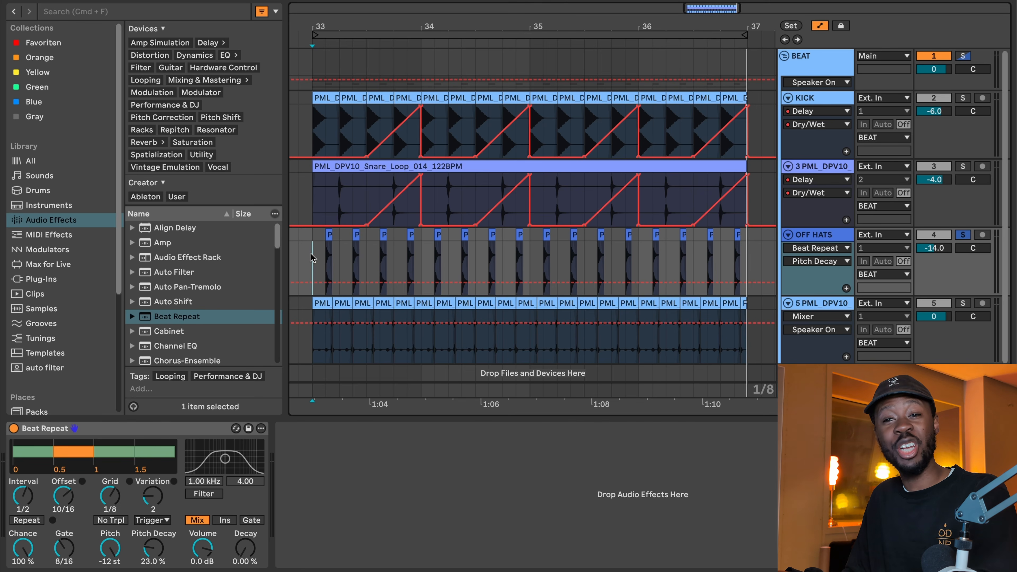
{"action": "left_click", "coordinate": [308, 339]}
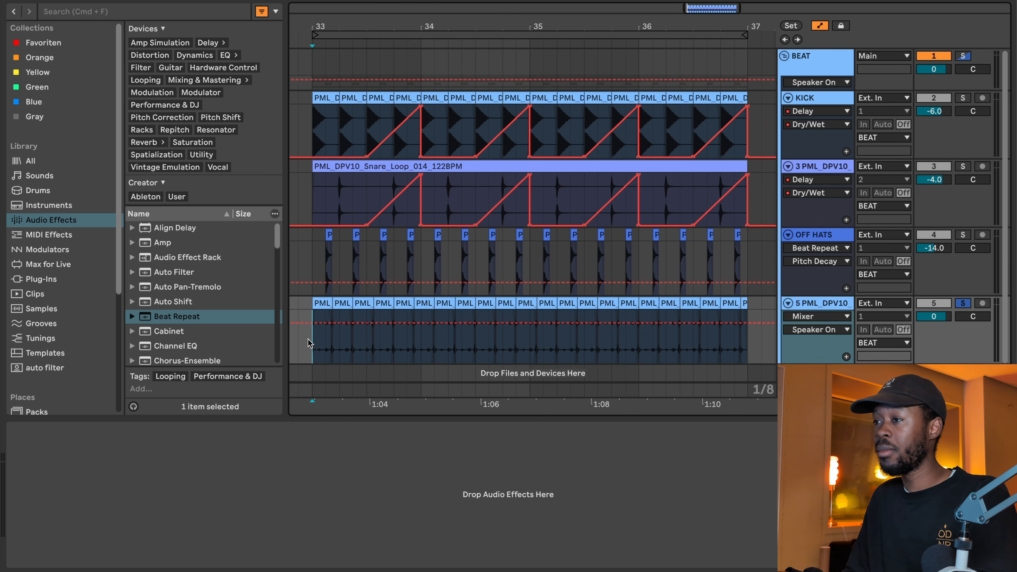
{"action": "key", "text": "space"}
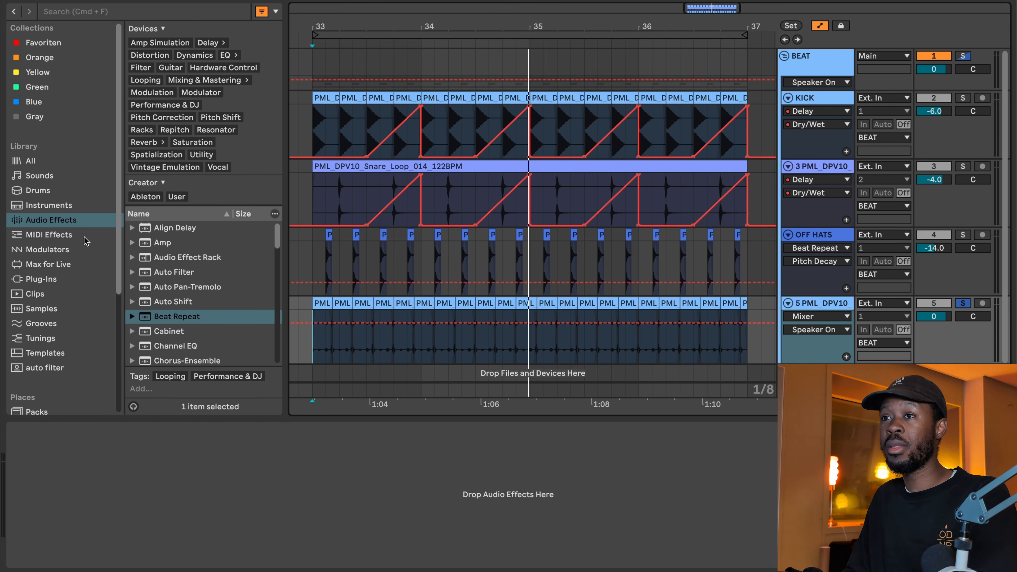
Add Beat Repeat to track 5 PML_DPV10 with Volume at 6.0 dB and Pitch at -12 st, and play the track soloed
{"action": "left_click_drag", "start_coordinate": [179, 319], "coordinate": [431, 340]}
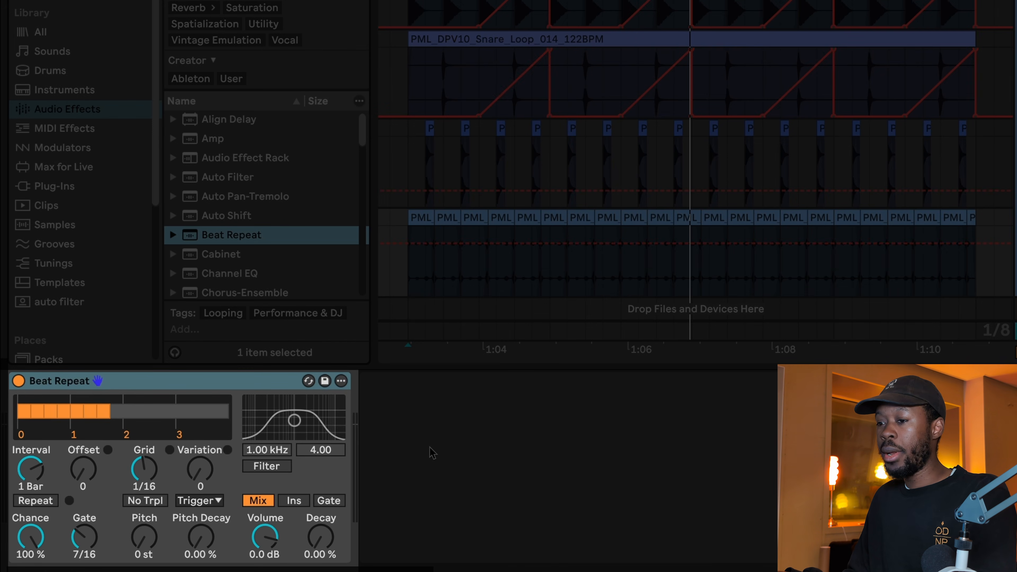
{"action": "left_click_drag", "start_coordinate": [267, 538], "coordinate": [266, 519]}
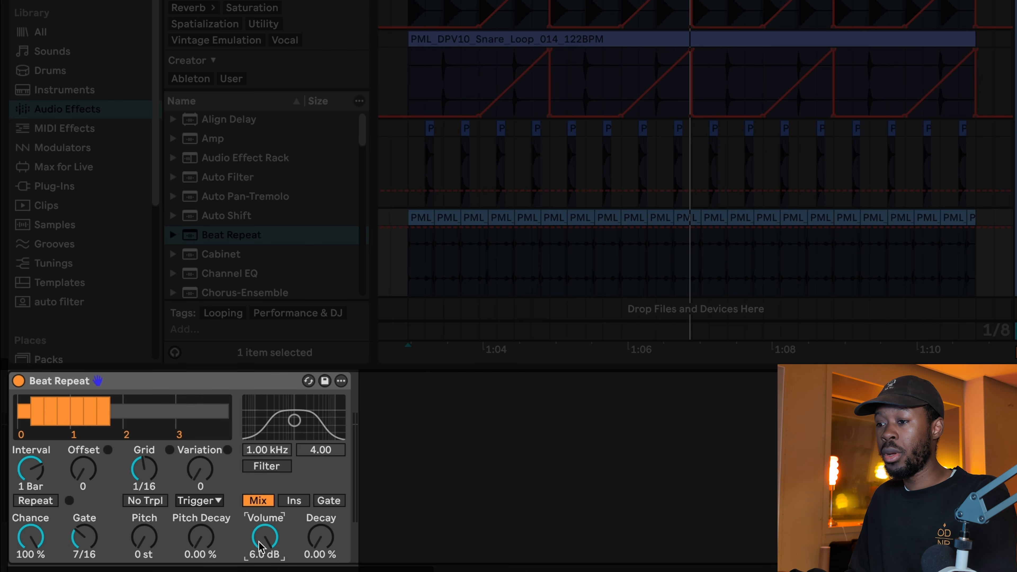
{"action": "left_click_drag", "start_coordinate": [141, 544], "coordinate": [141, 565]}
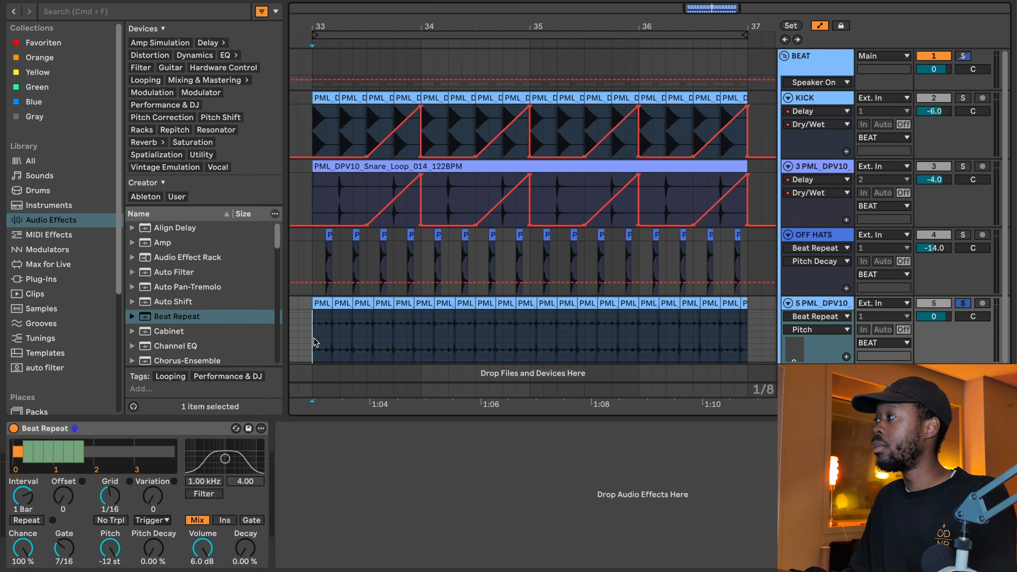
{"action": "key", "text": "space"}
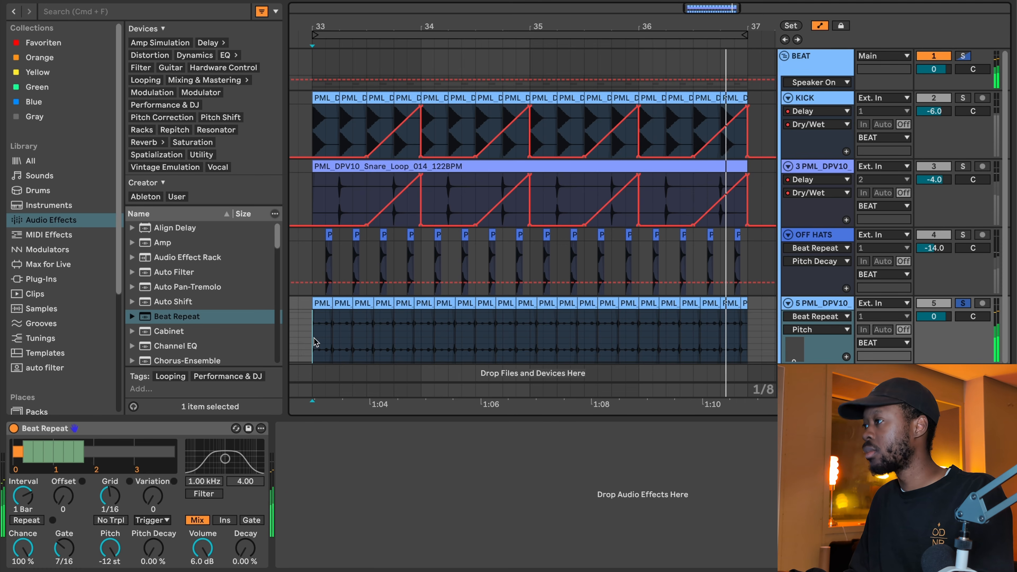
{"action": "key", "text": "space"}
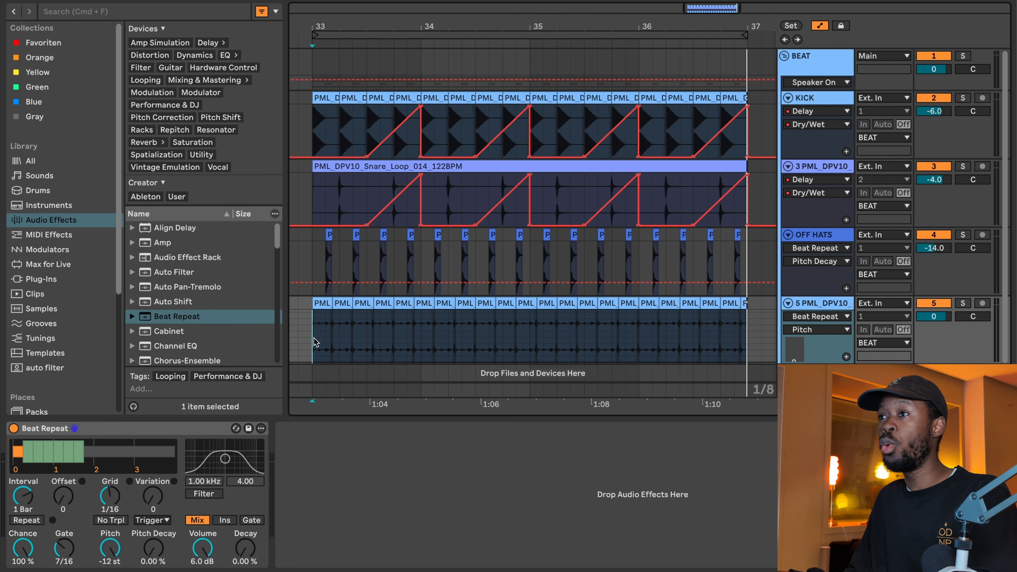
Play the full drum loop from bar 33 with all tracks unsoloed, and view the effects on the OFF HATS, snare and KICK tracks
{"action": "key", "text": "space"}
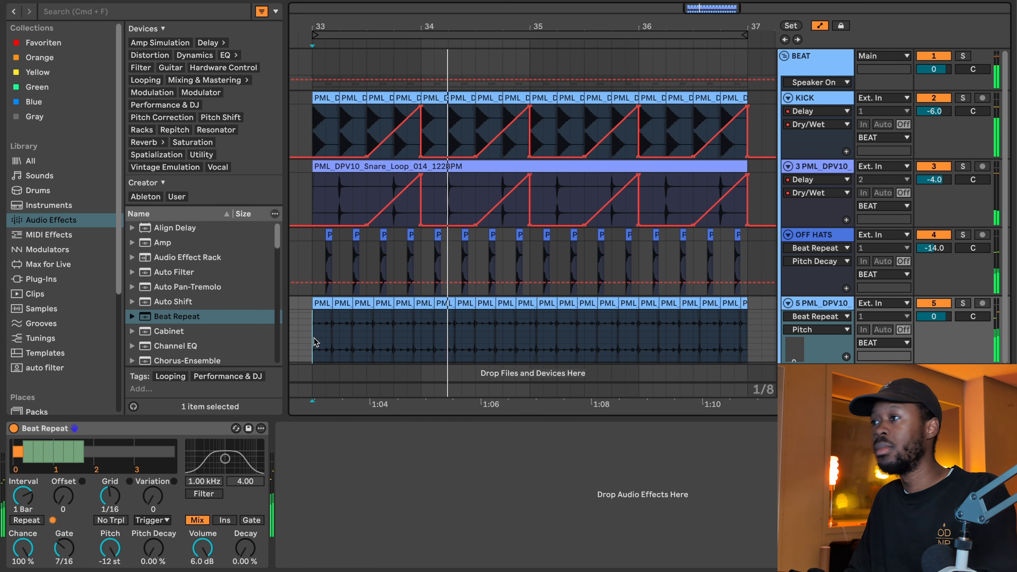
{"action": "left_click", "coordinate": [313, 264]}
{"action": "left_click", "coordinate": [312, 199]}
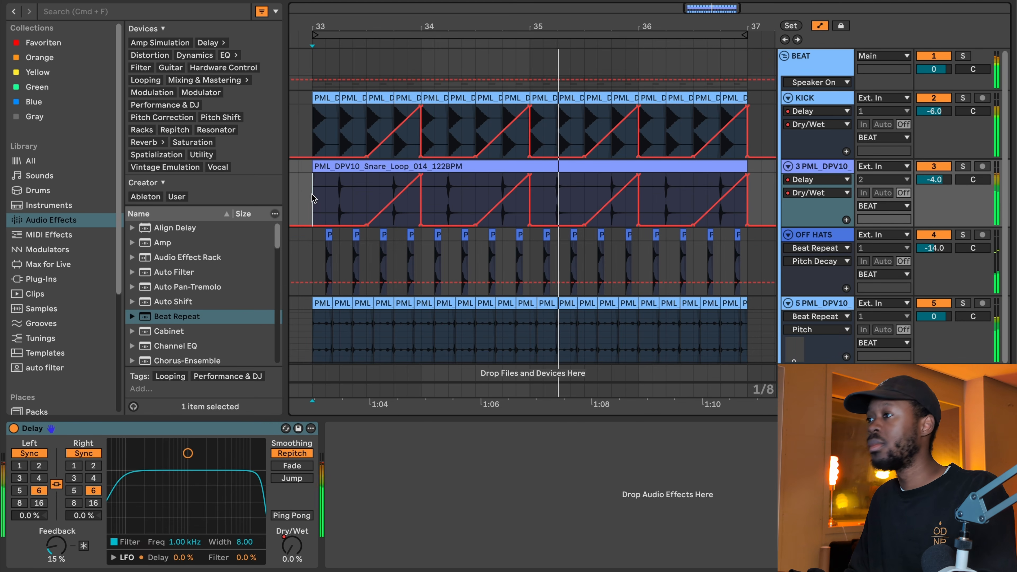
{"action": "left_click", "coordinate": [313, 128]}
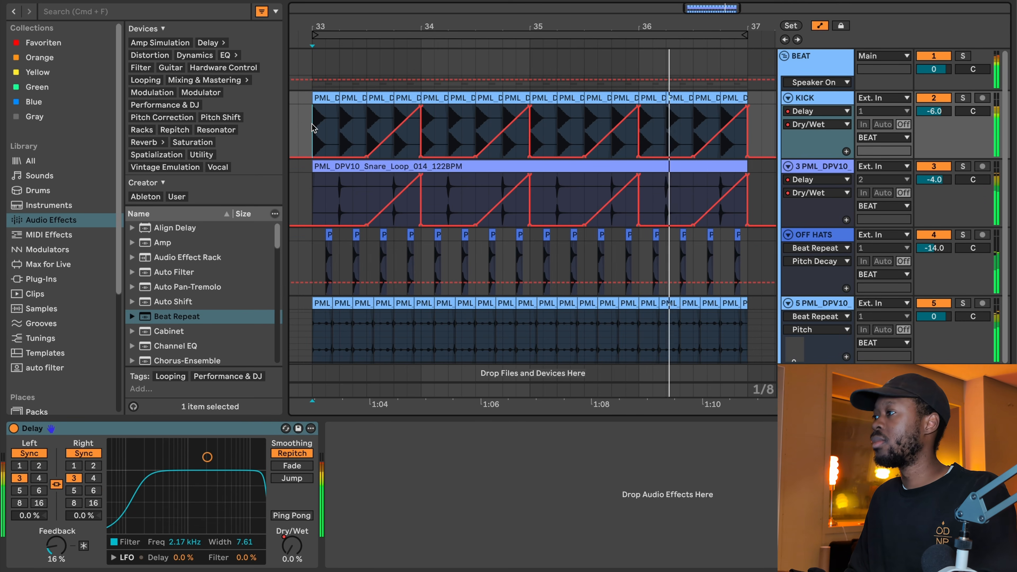